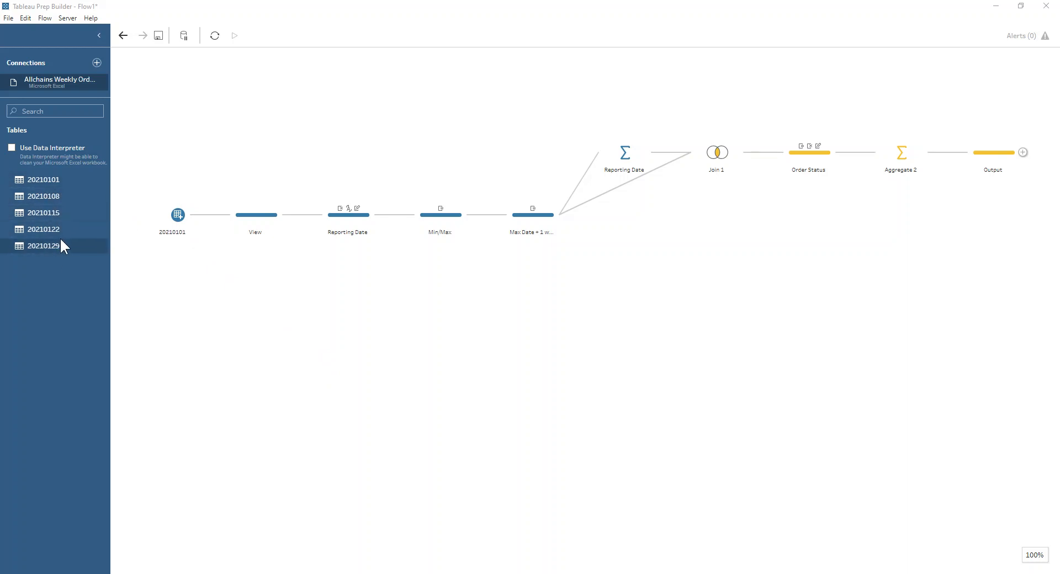
Step: Review the 20210101 wildcard union input, and highlight the rows for orders A and B in the View step
left_click(180, 218)
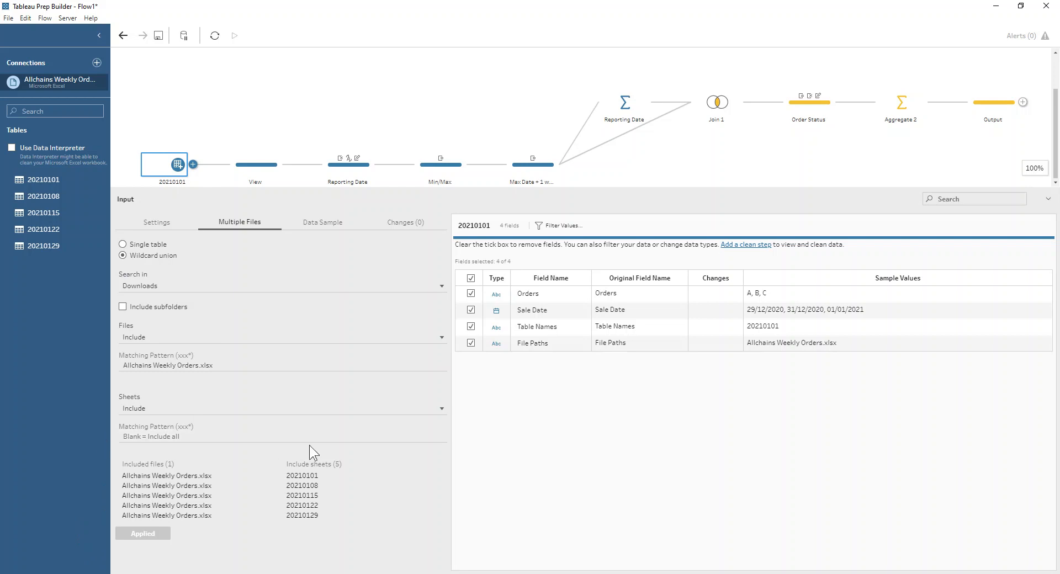
left_click(250, 170)
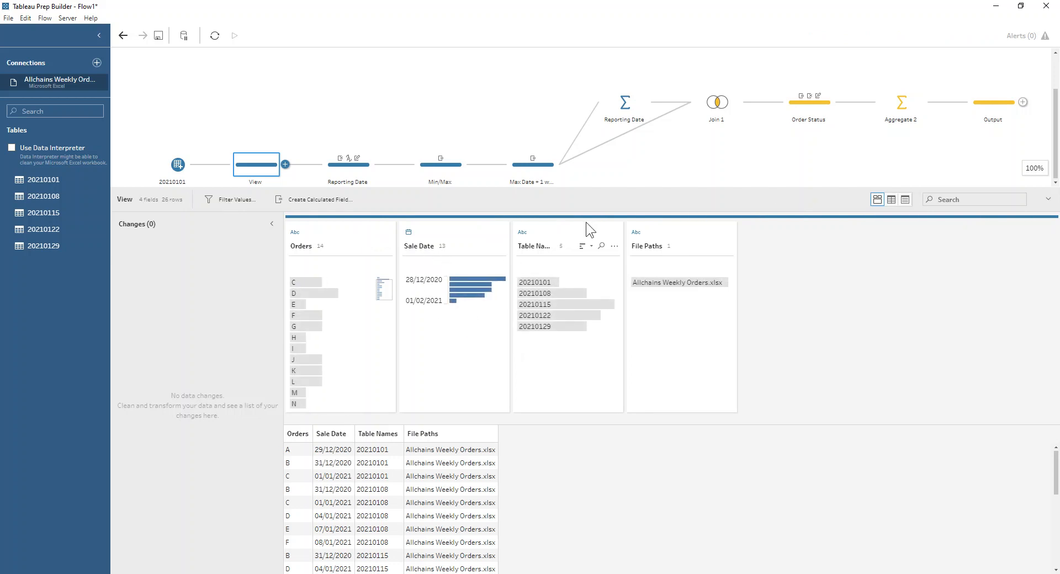
mouse_move(532, 283)
scroll(351, 349, "up", 2)
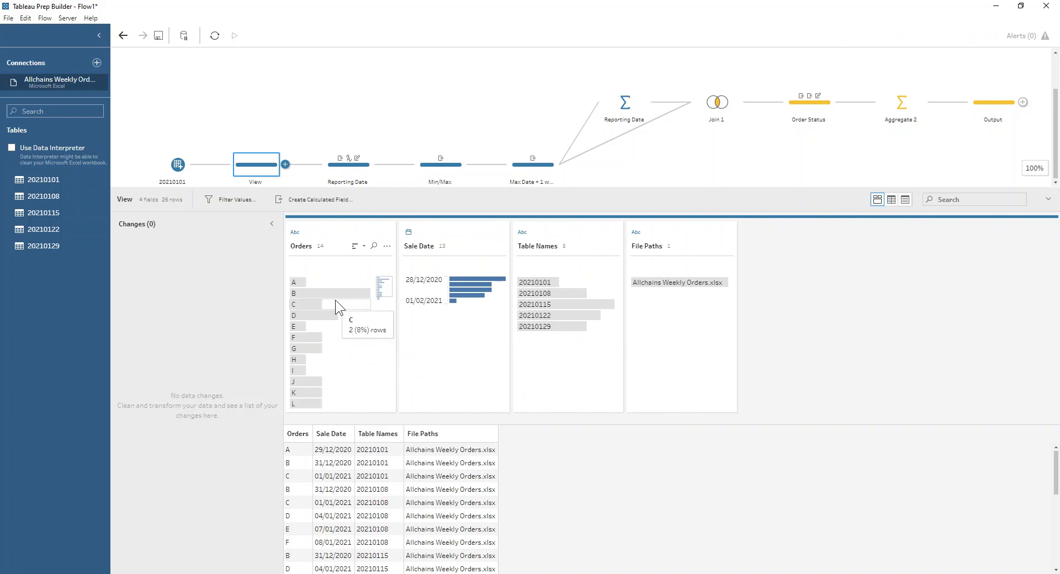
left_click(304, 282)
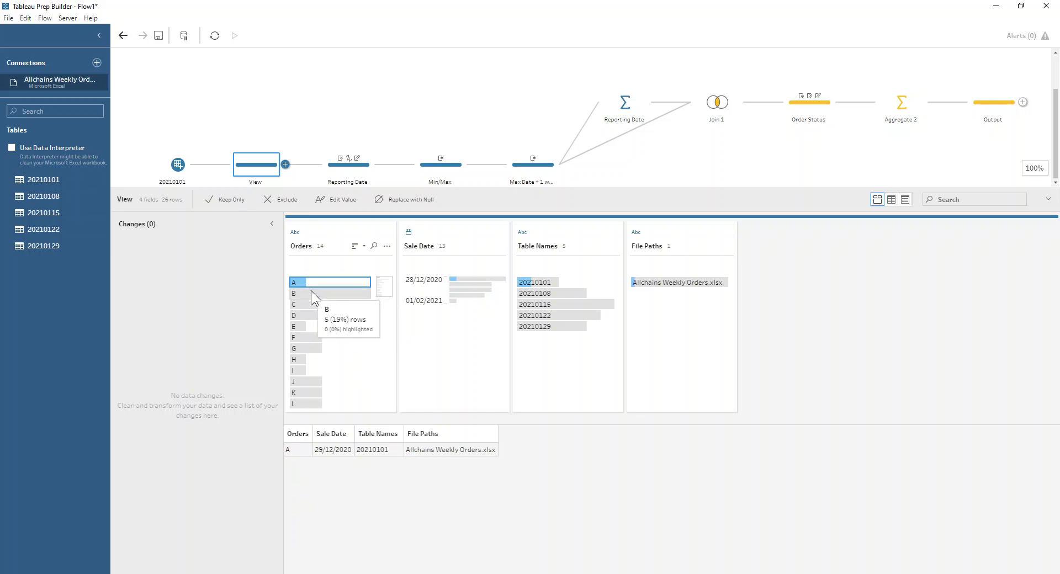
left_click(311, 291)
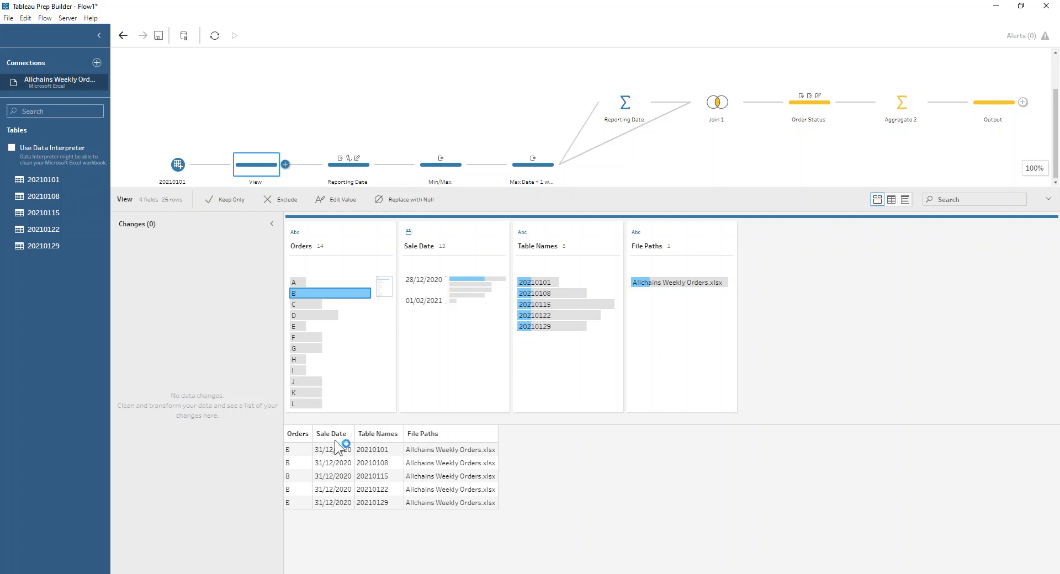
Step: Review the changes in the Reporting Date cleaning step and check the Reporting Date field's data type
left_click(349, 170)
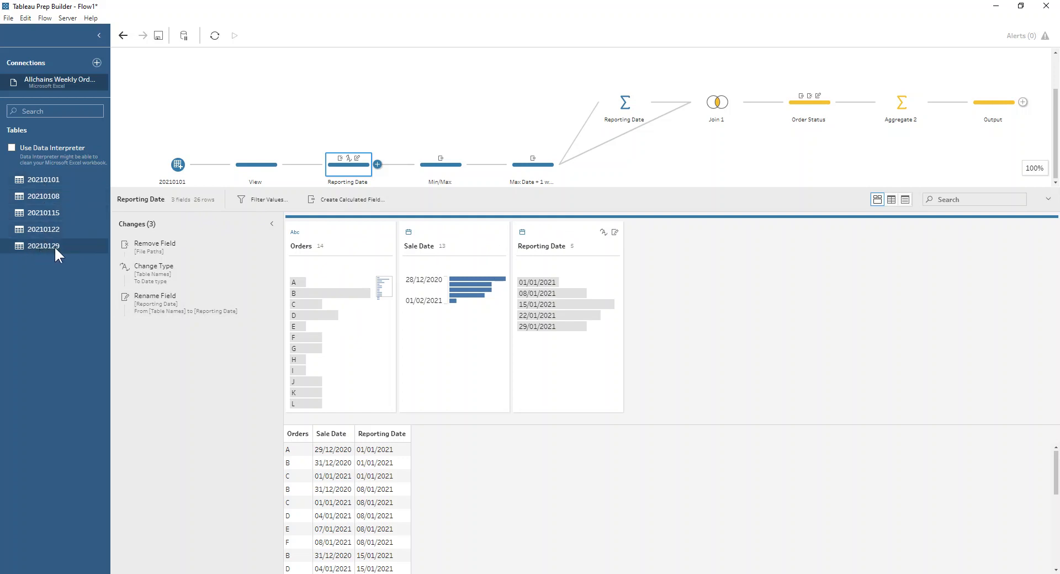
left_click(523, 233)
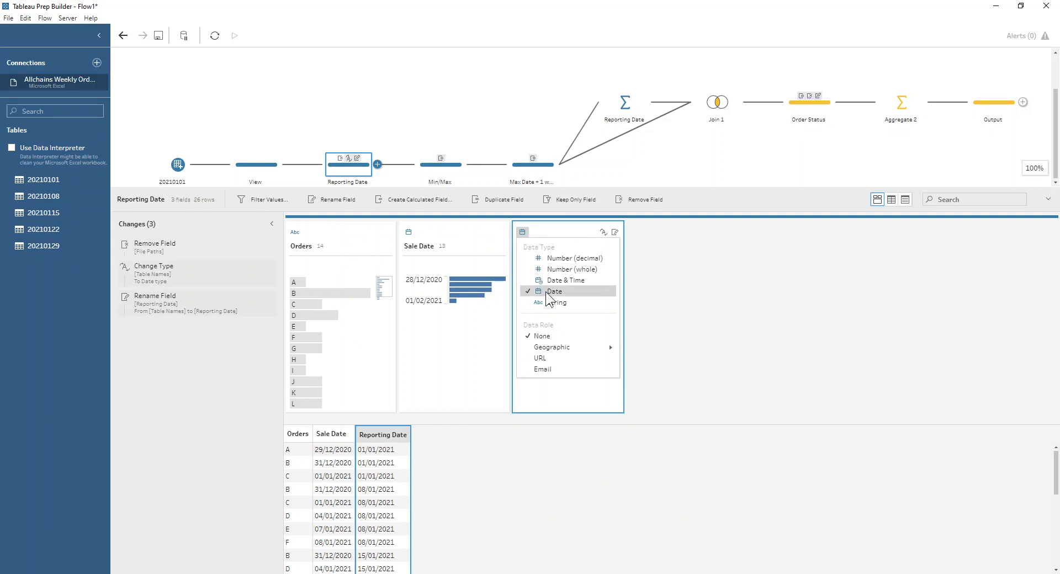
left_click(558, 230)
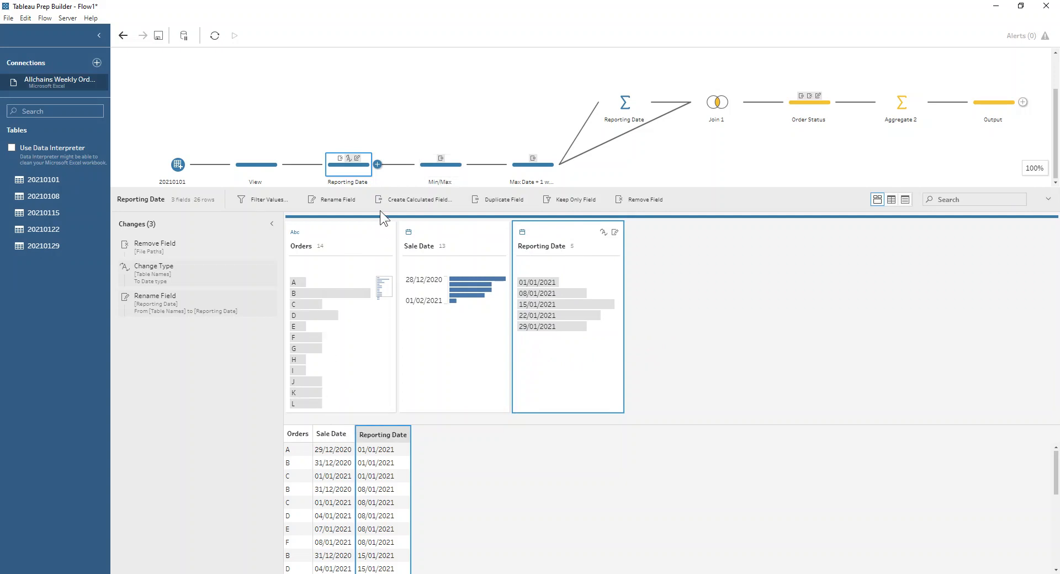
Step: Examine the Fixed LOD calculations for Min Date and Max Date per order in the Min/Max step
left_click(425, 168)
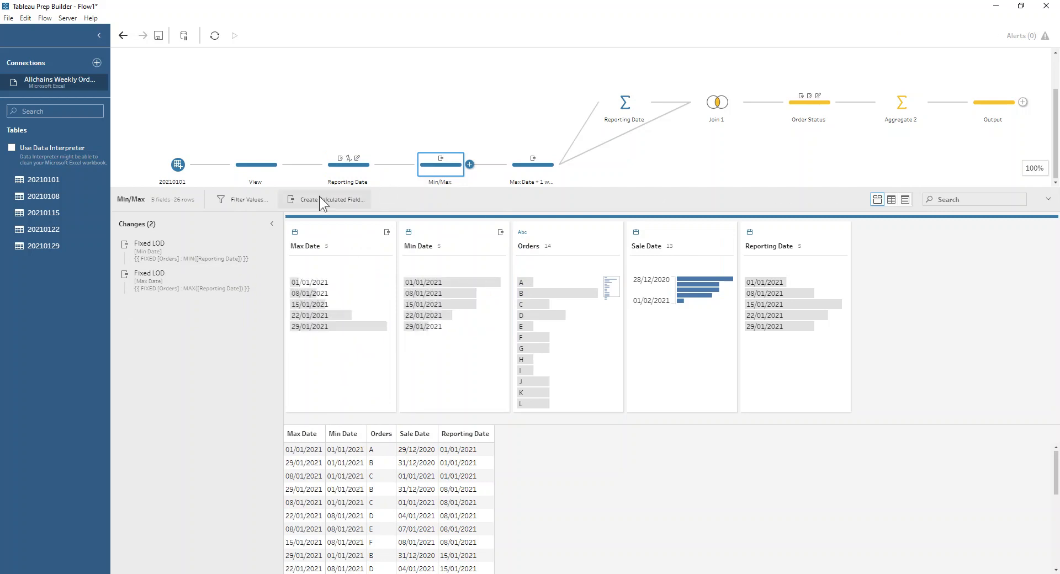
left_click(258, 243)
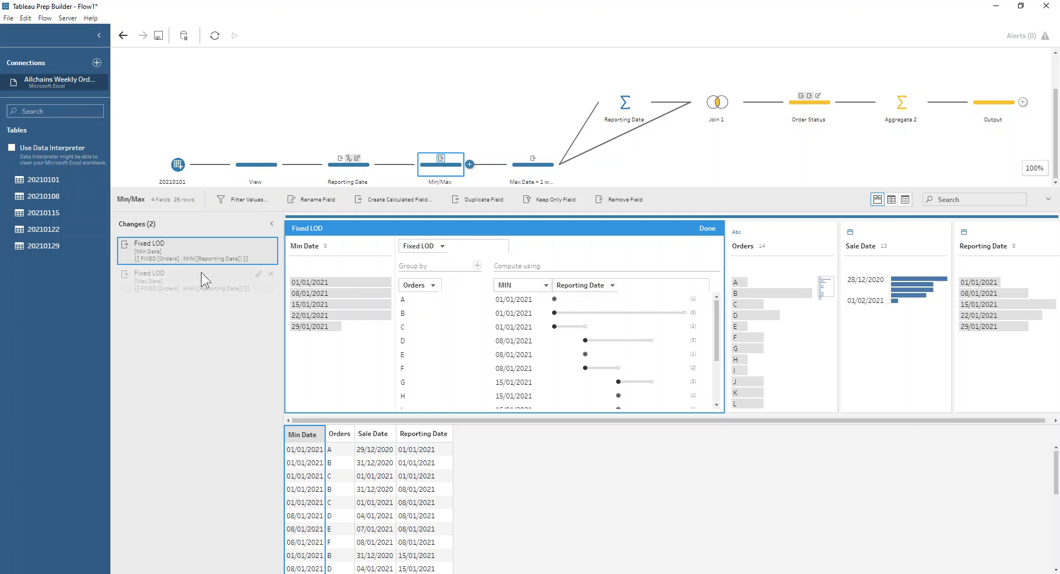
double_click(310, 246)
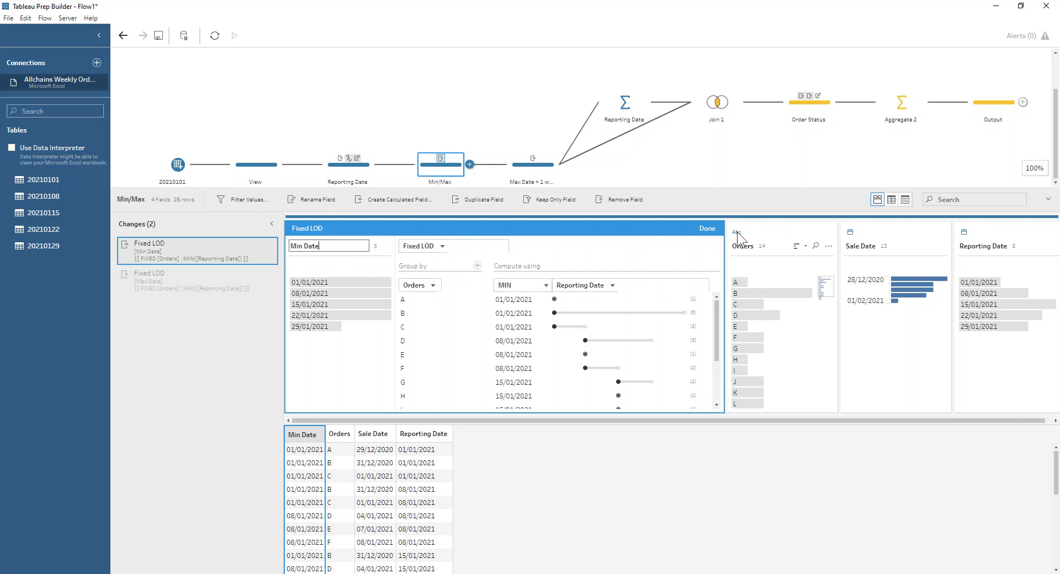
left_click(707, 228)
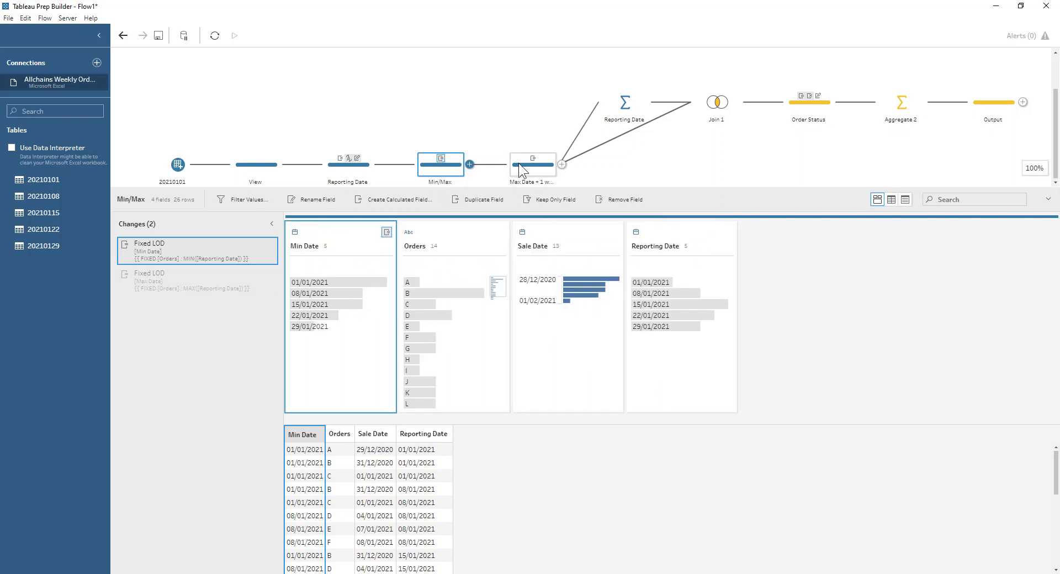
left_click(215, 276)
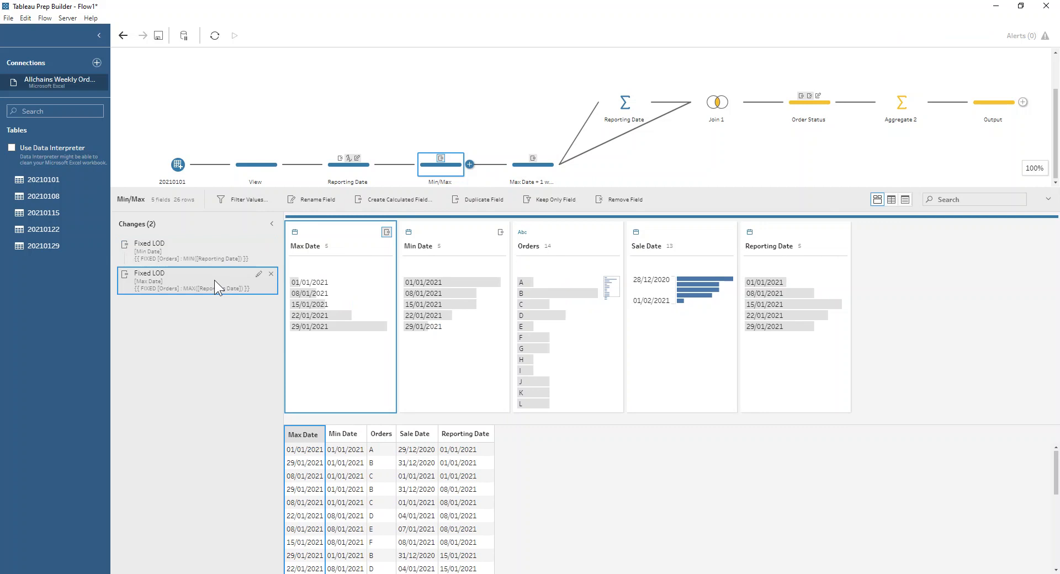
Step: Review the Max Date + 1 week calculation in its cleaning step and highlight the rows for order B
left_click(525, 172)
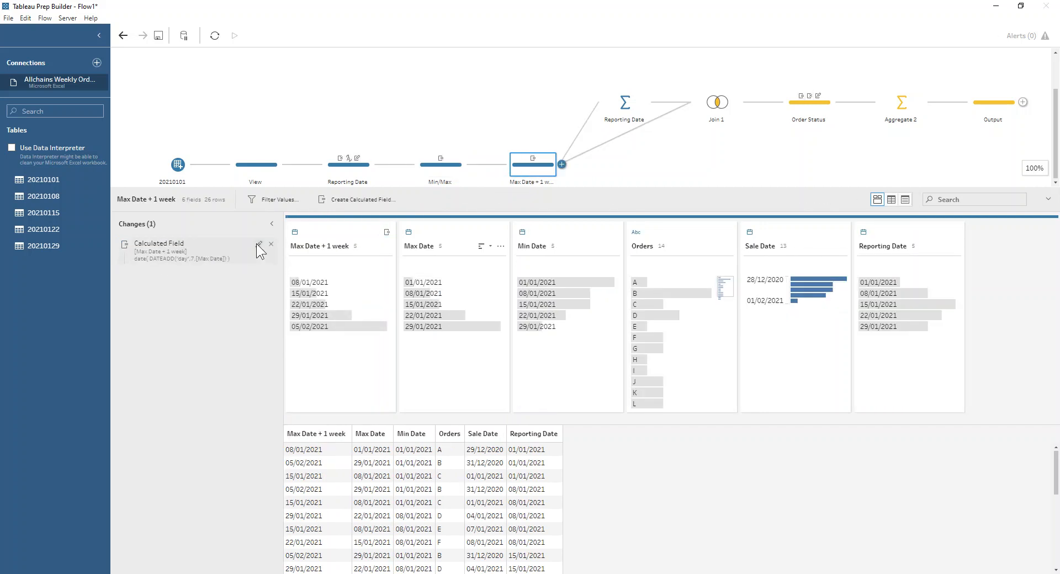
double_click(256, 244)
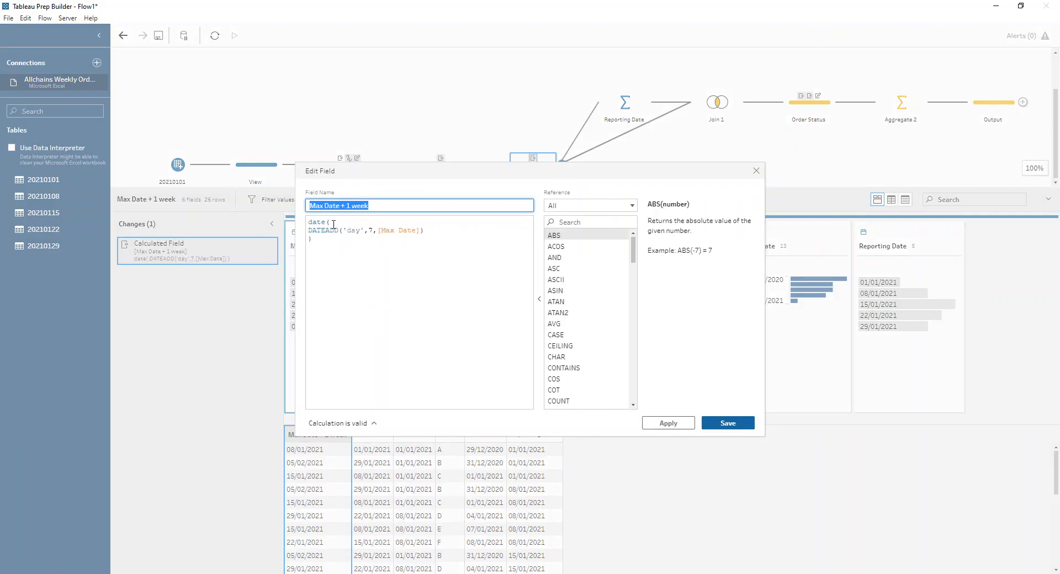
left_click(337, 224)
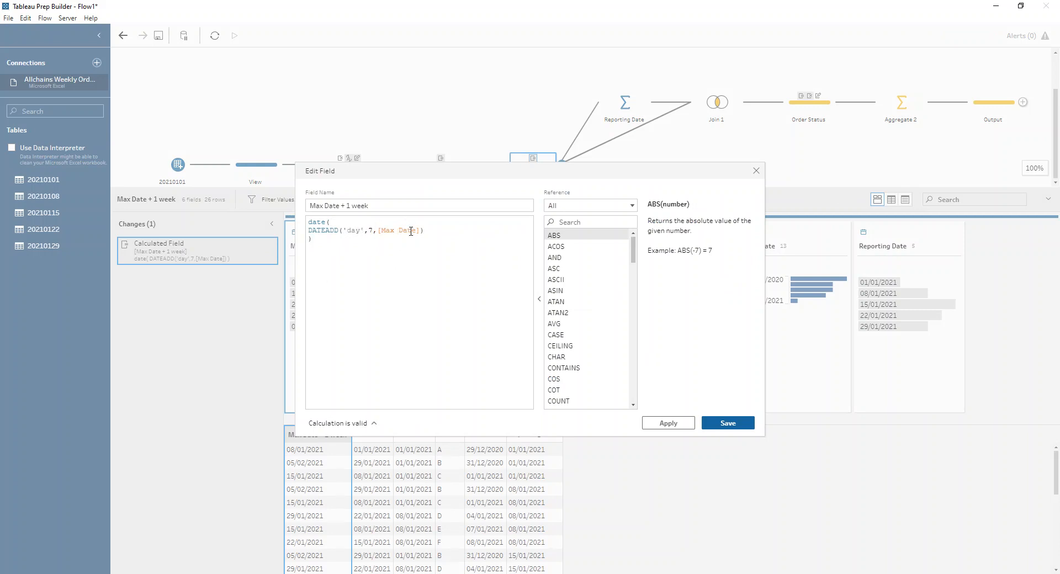
left_click(369, 206)
triple_click(393, 202)
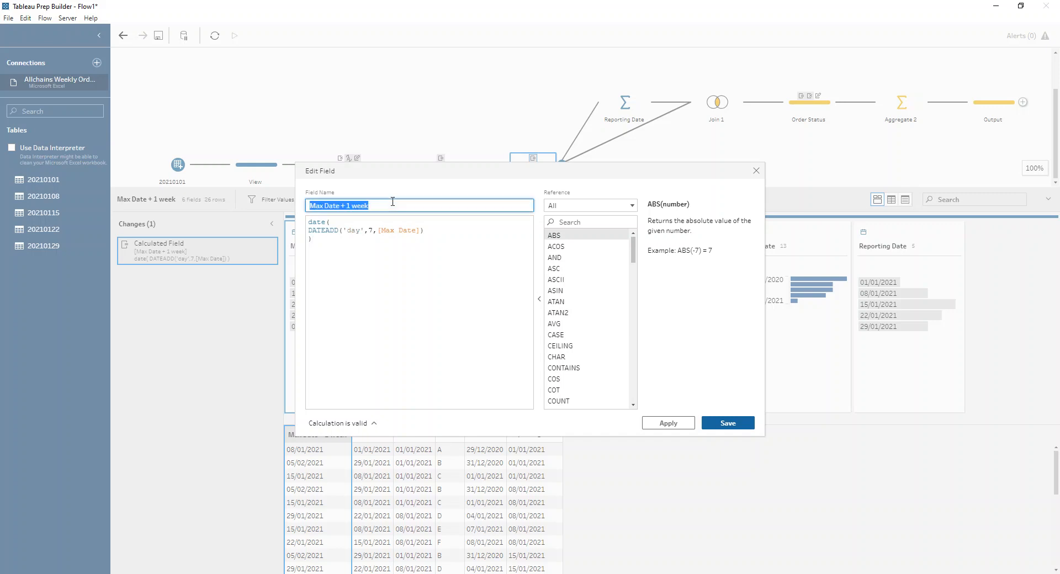
left_click(750, 423)
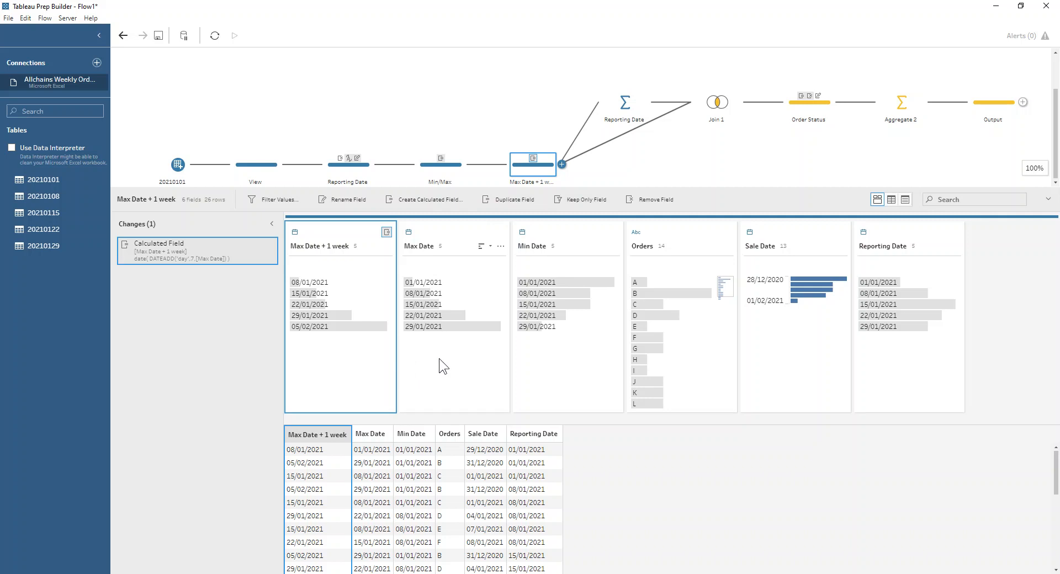
left_click(638, 295)
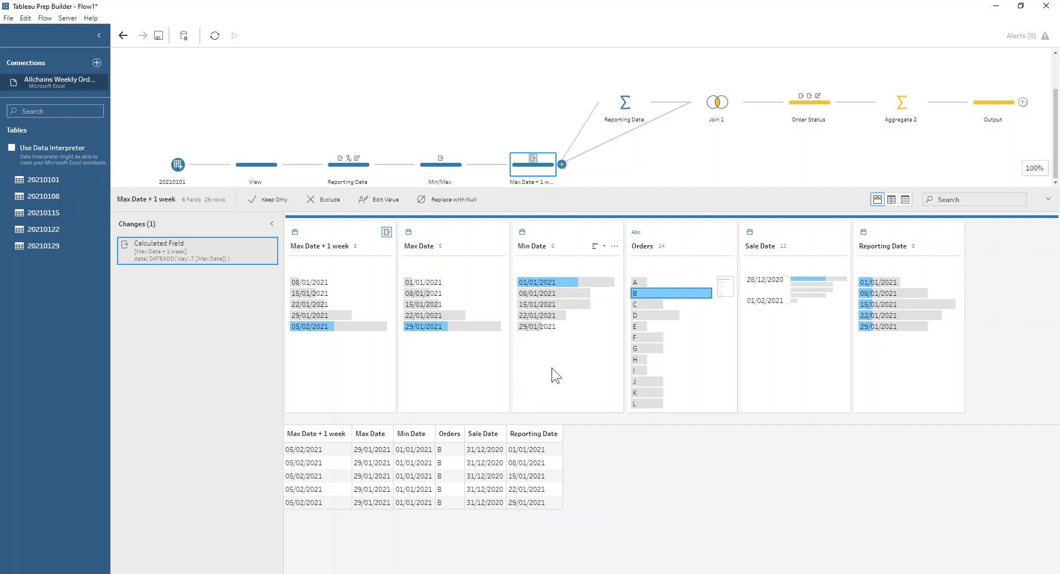
Step: Inspect the Reporting Date aggregation and the Join 1 clauses, highlighting orders B and A in the join results
left_click(630, 102)
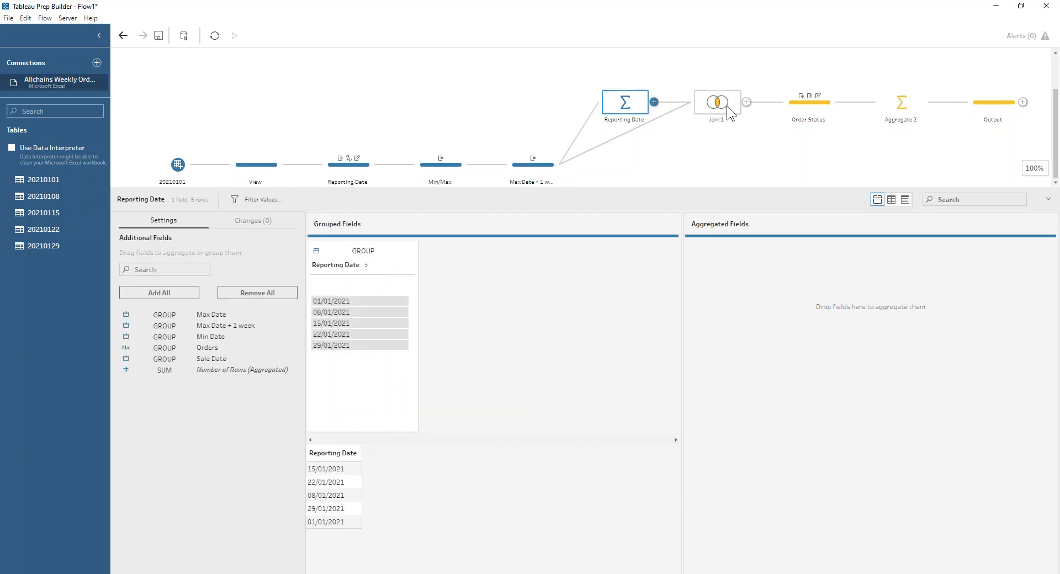
left_click(708, 107)
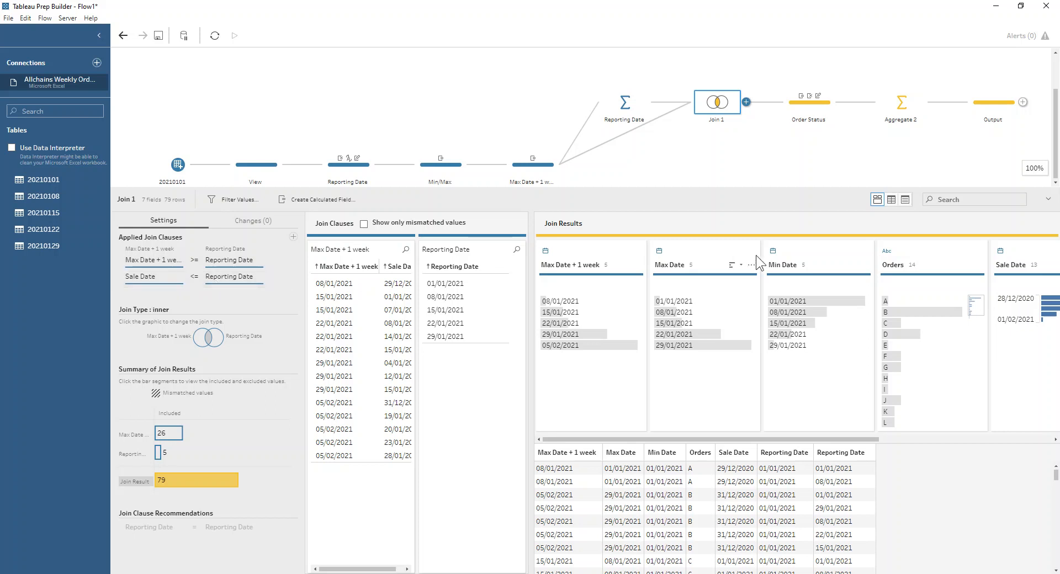
left_click(913, 311)
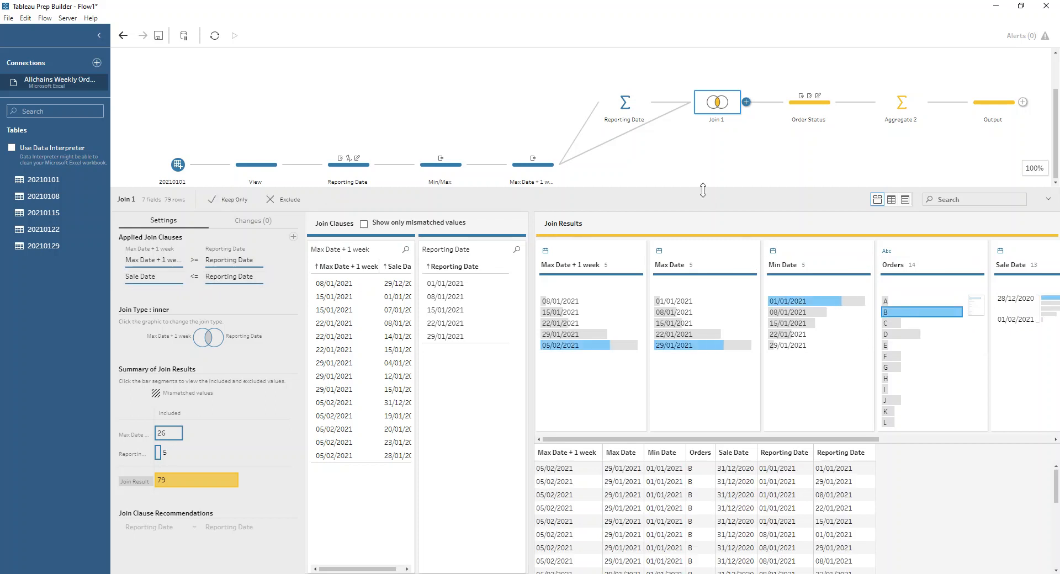
left_click(891, 302)
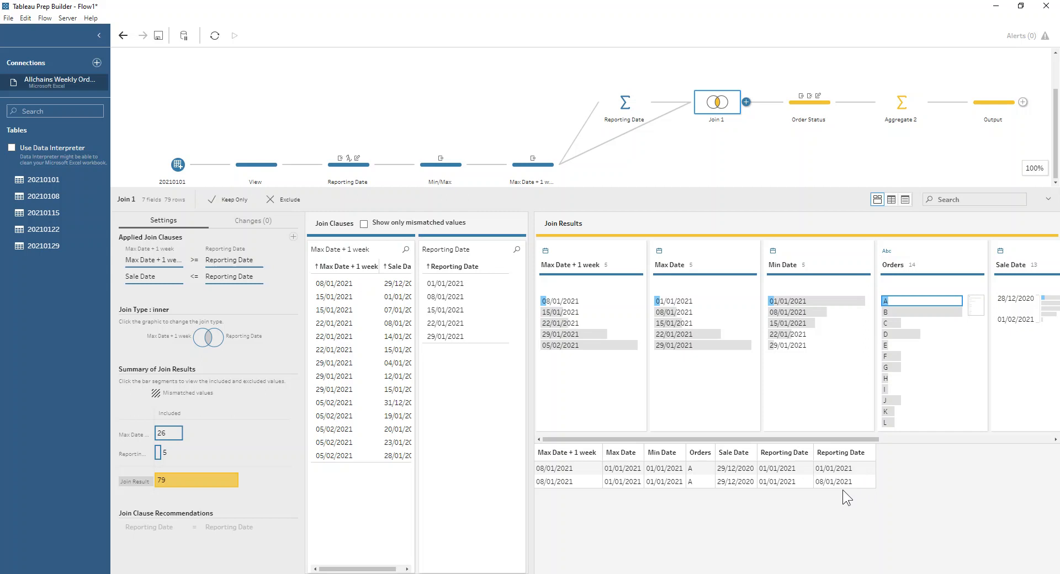
Step: Compare the fields in the Order Status step with the two Reporting Date fields in the Join 1 results
left_click(814, 105)
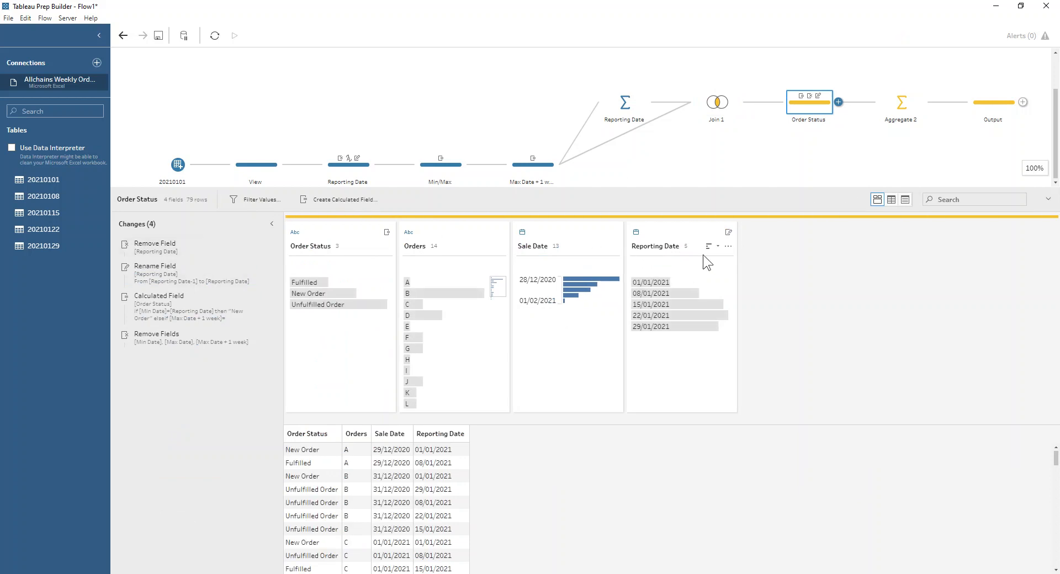
left_click(715, 105)
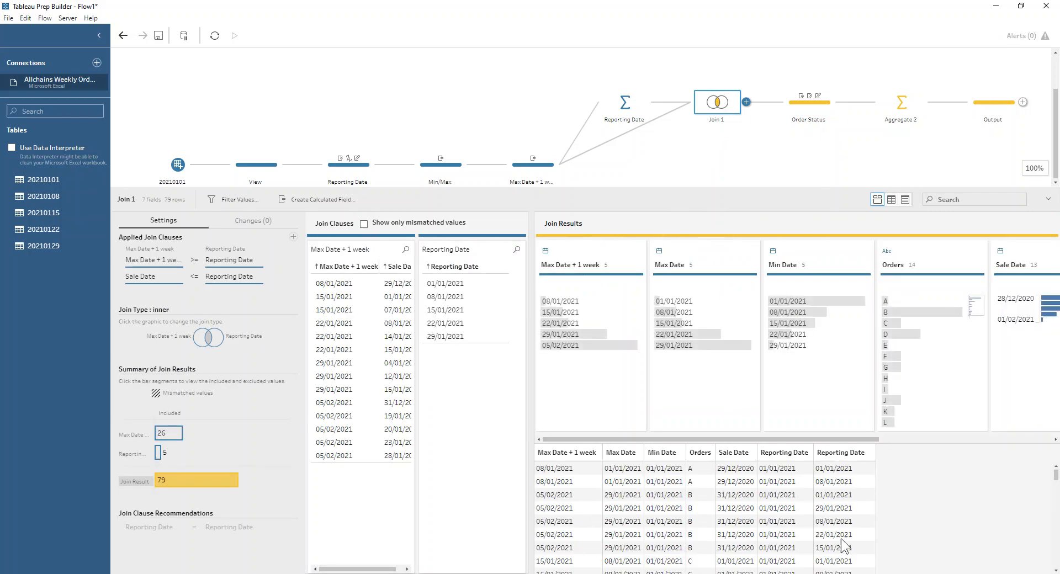
left_click_drag(804, 439, 1006, 432)
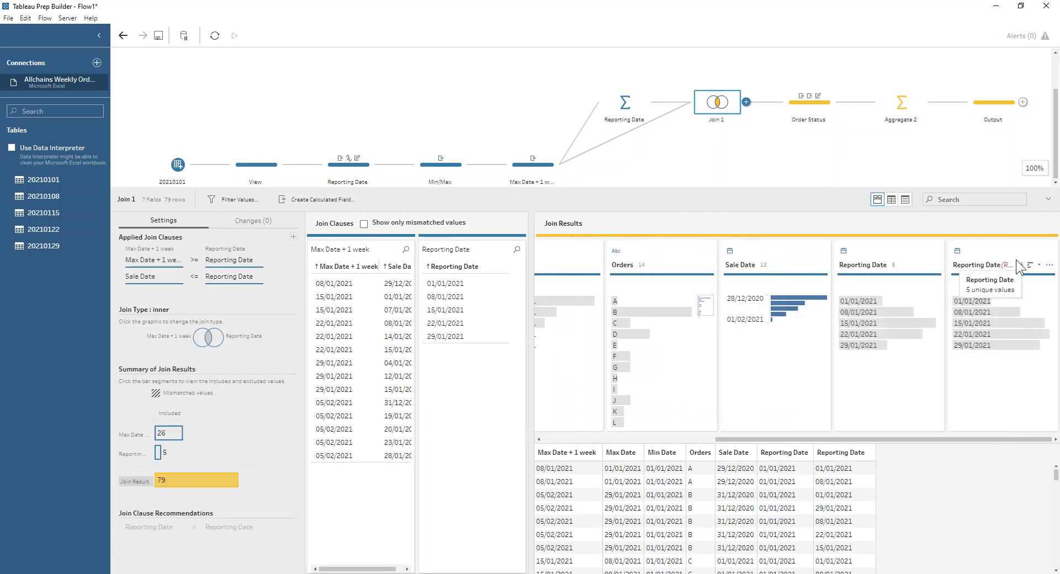
Step: Examine the formula of the Order Status calculated field without changing it
left_click(791, 107)
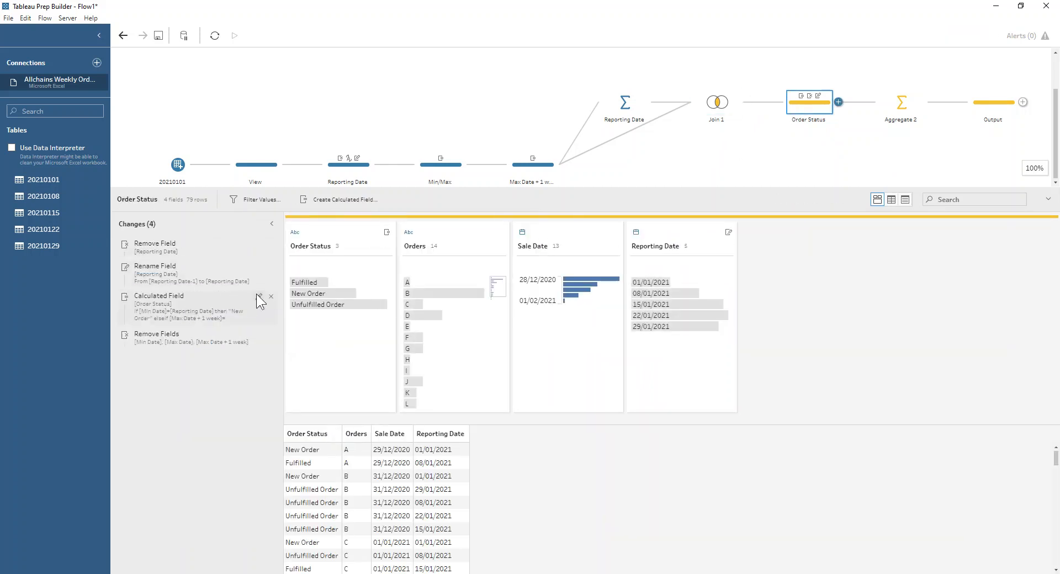
left_click(257, 297)
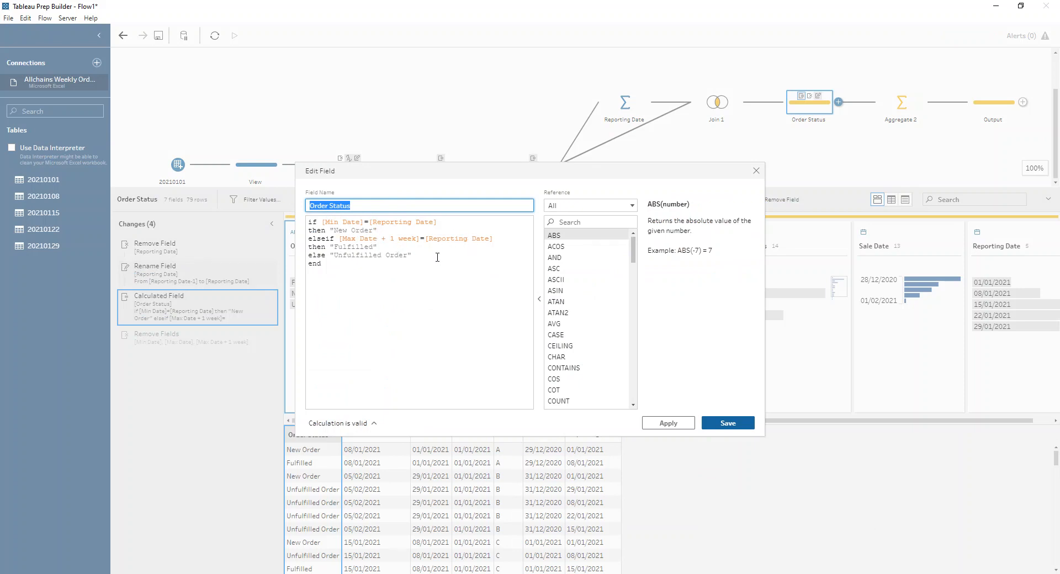
left_click(756, 171)
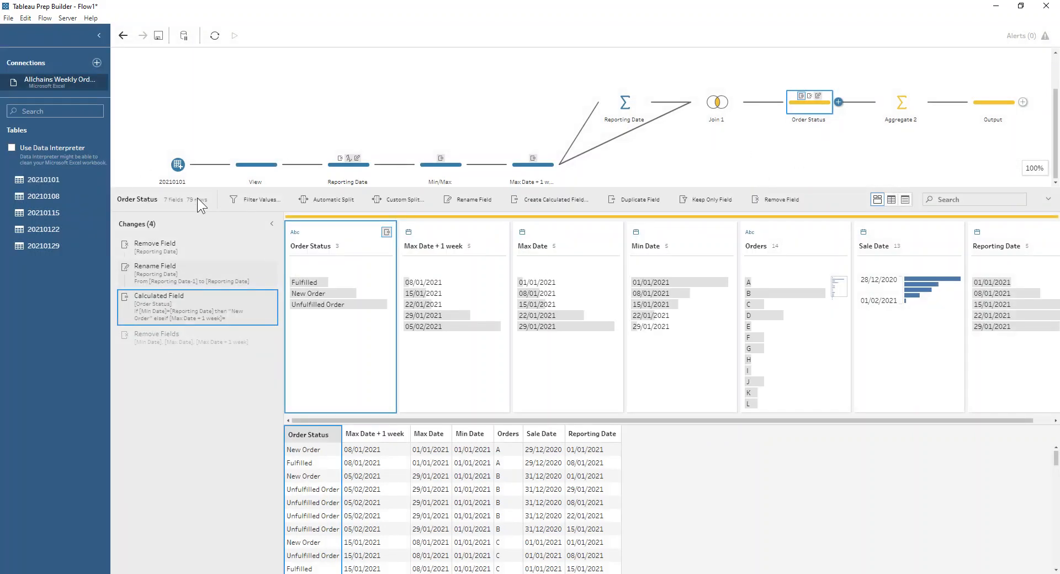
Step: Review the grouped fields in Aggregate 2, and highlight order A's rows in the Output step
left_click(902, 108)
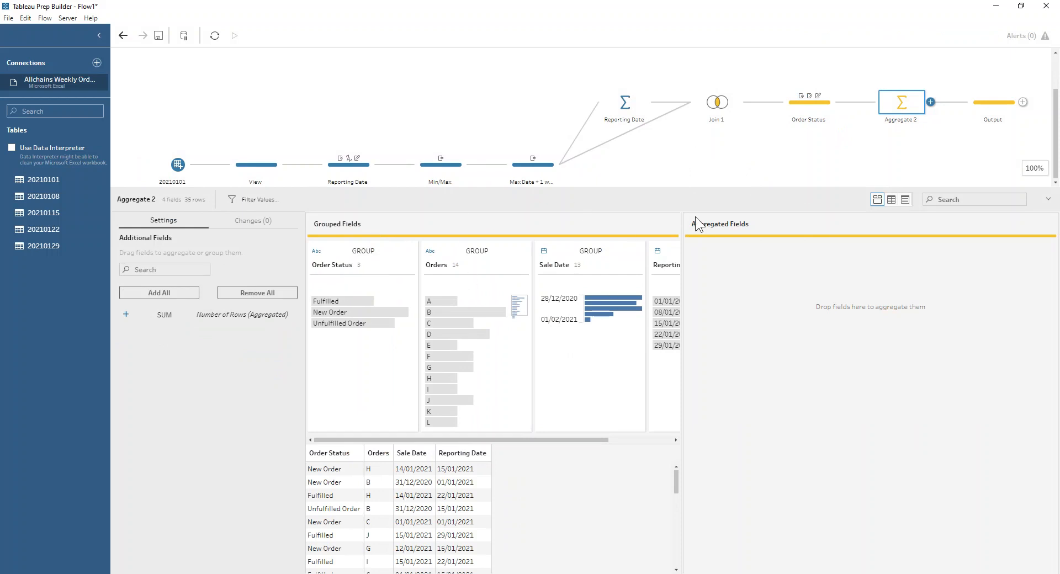
left_click(981, 101)
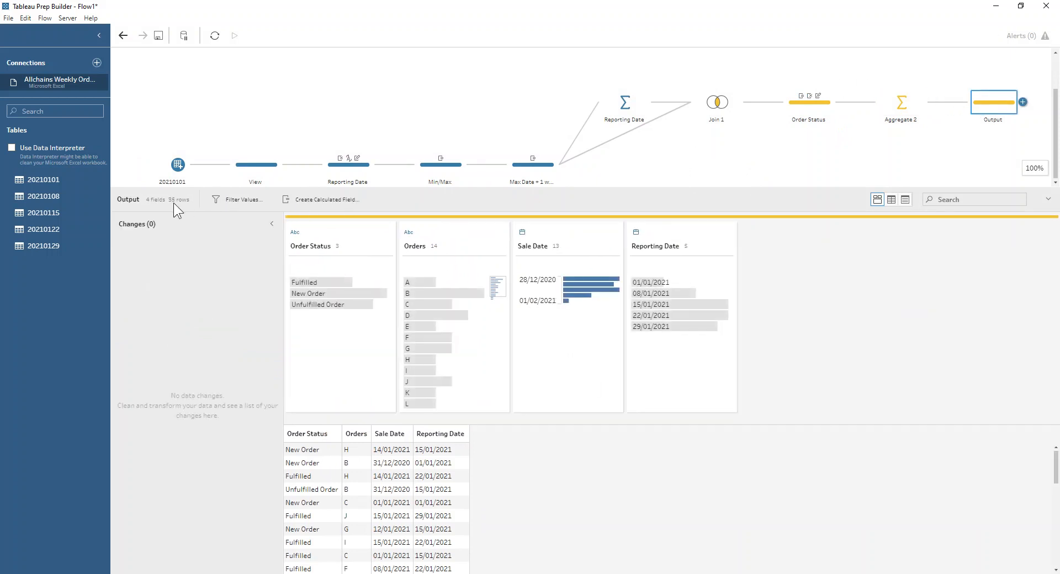
left_click(409, 282)
mouse_move(334, 281)
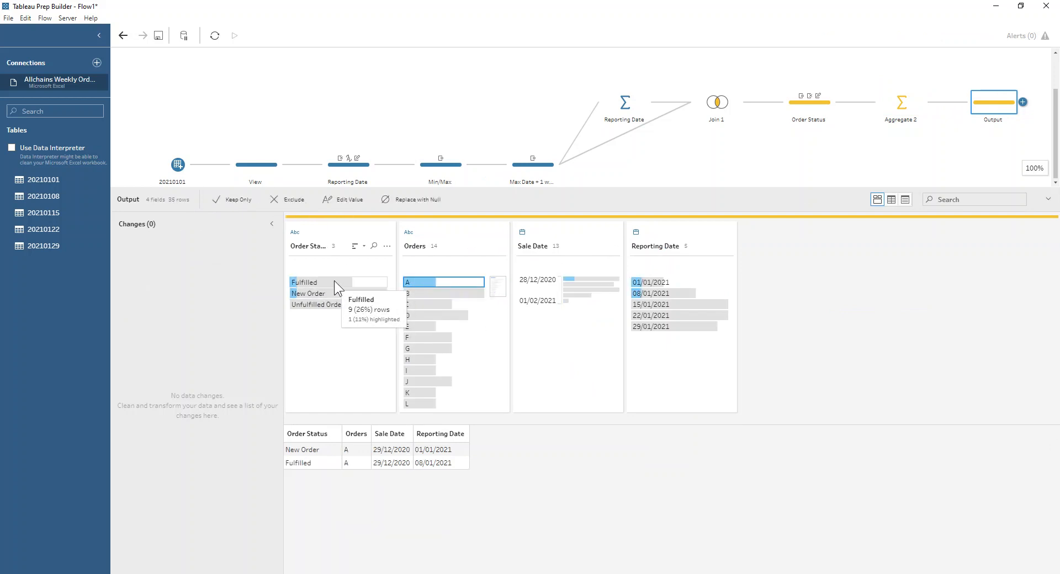